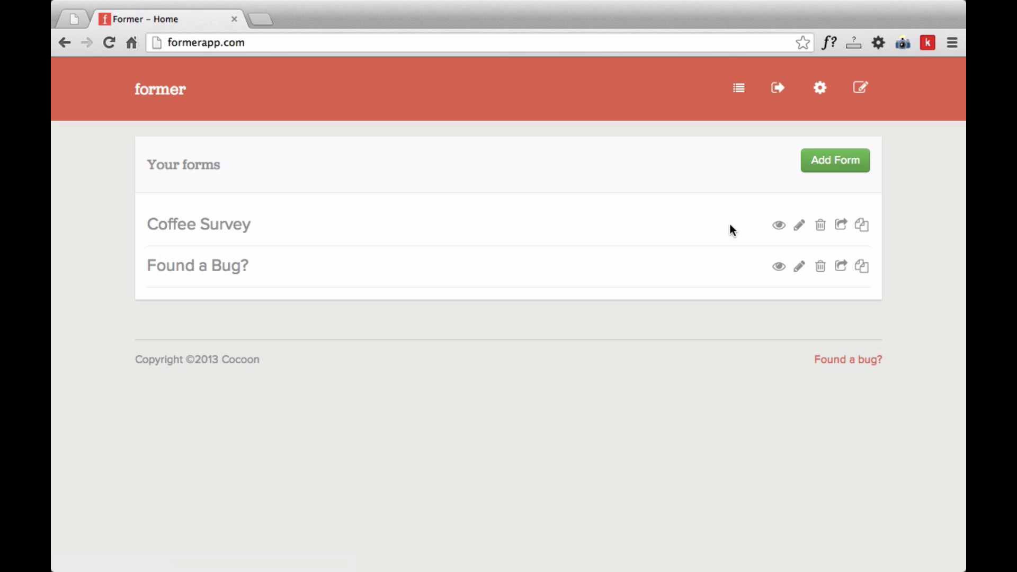
Create a new form and replace its placeholder title with 'Colour Survey'
{"action": "left_click", "coordinate": [842, 168]}
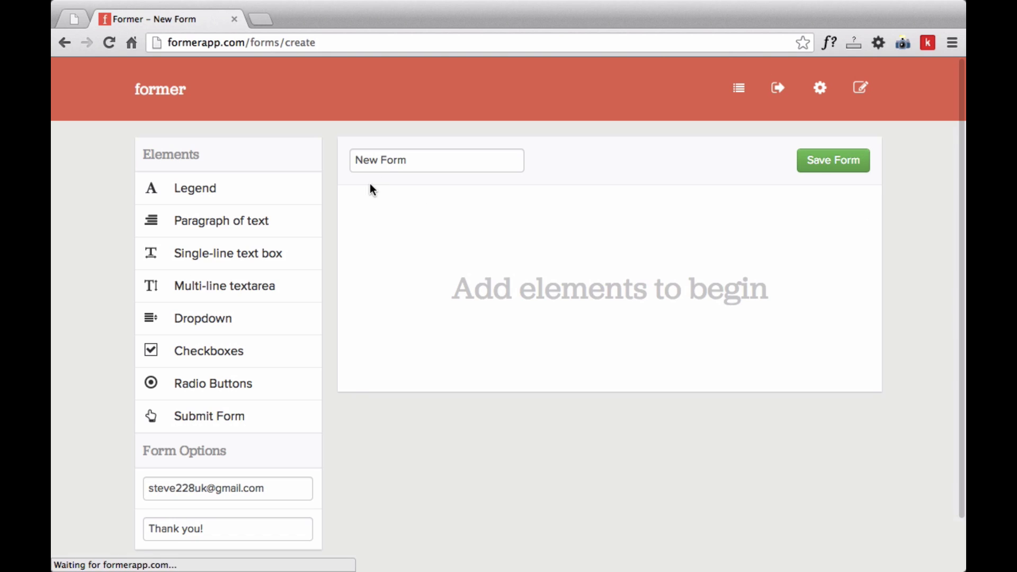
{"action": "left_click", "coordinate": [386, 159]}
{"action": "key", "text": "super+a"}
{"action": "type", "text": "Co"}
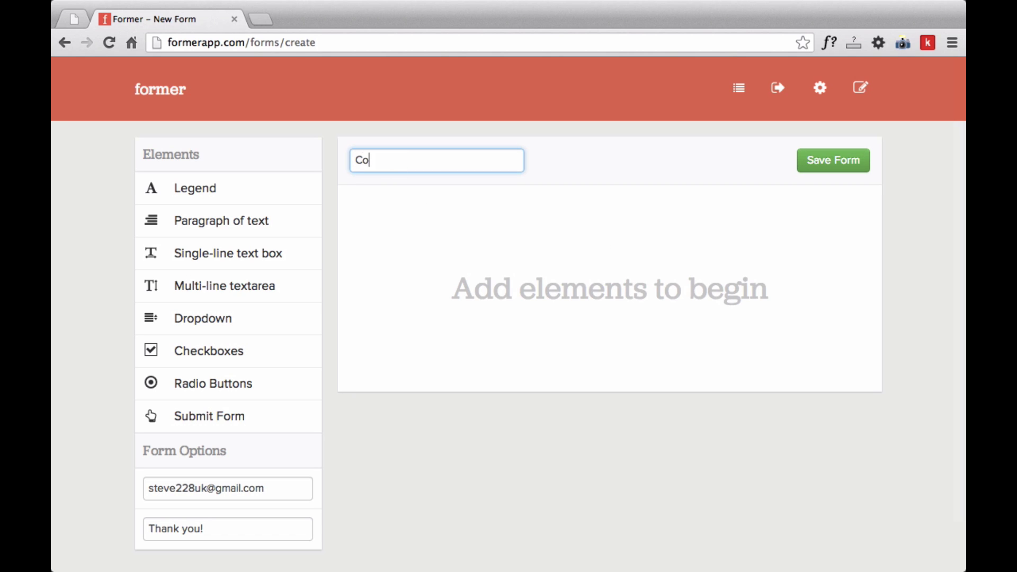
{"action": "type", "text": "lour Survey"}
{"action": "left_click", "coordinate": [469, 335]}
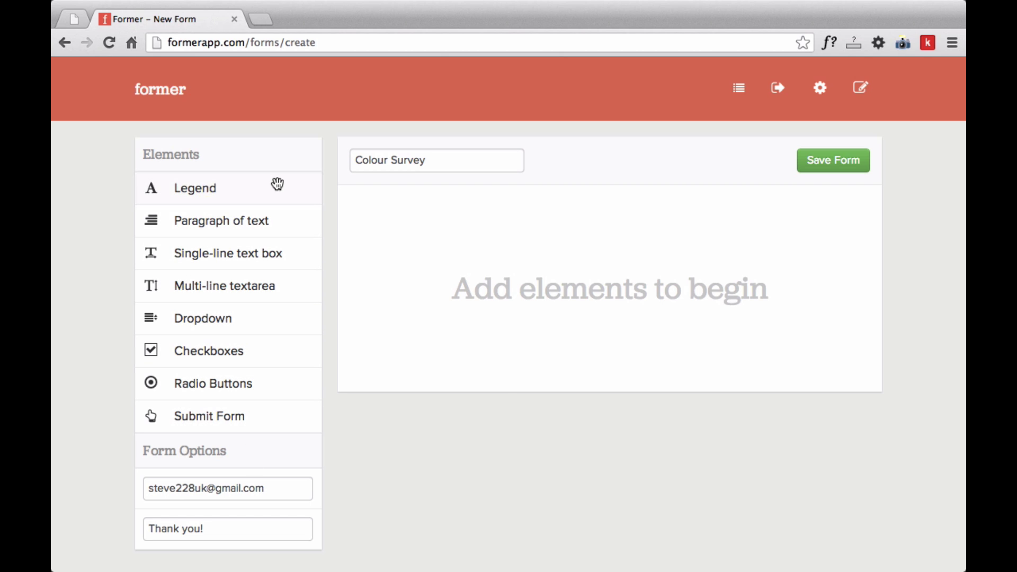
Add a legend heading reading 'Personal Information'
{"action": "left_click_drag", "start_coordinate": [289, 182], "coordinate": [510, 240]}
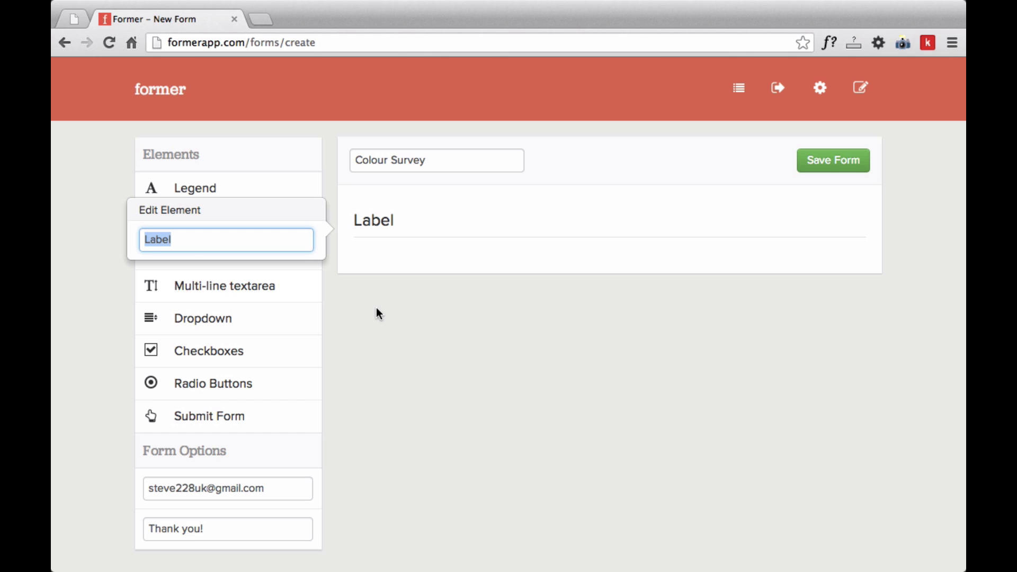
{"action": "type", "text": "Personal Information"}
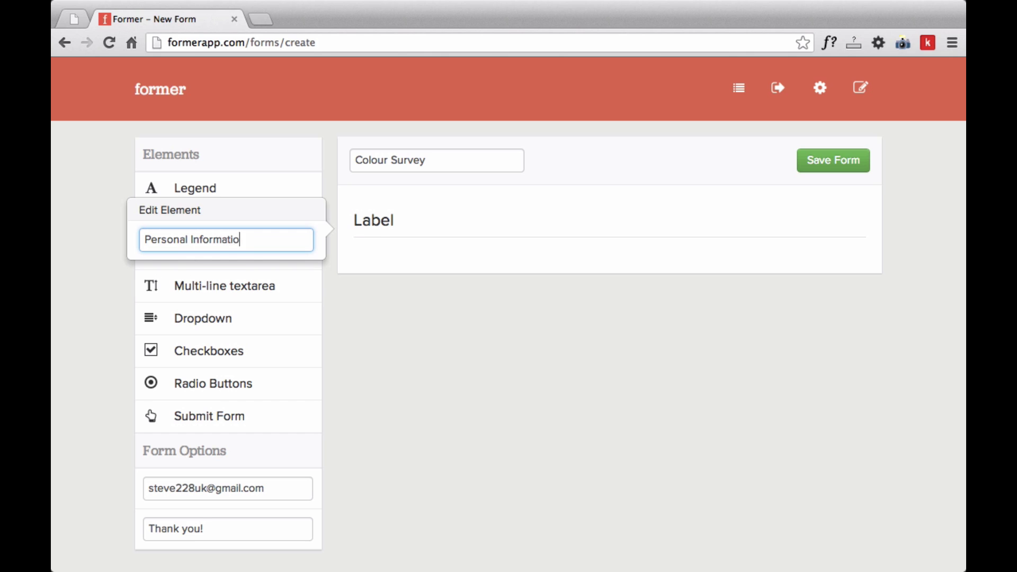
{"action": "key", "text": "Return"}
Add a required single-line text field labelled 'Name'
{"action": "left_click_drag", "start_coordinate": [262, 247], "coordinate": [460, 245]}
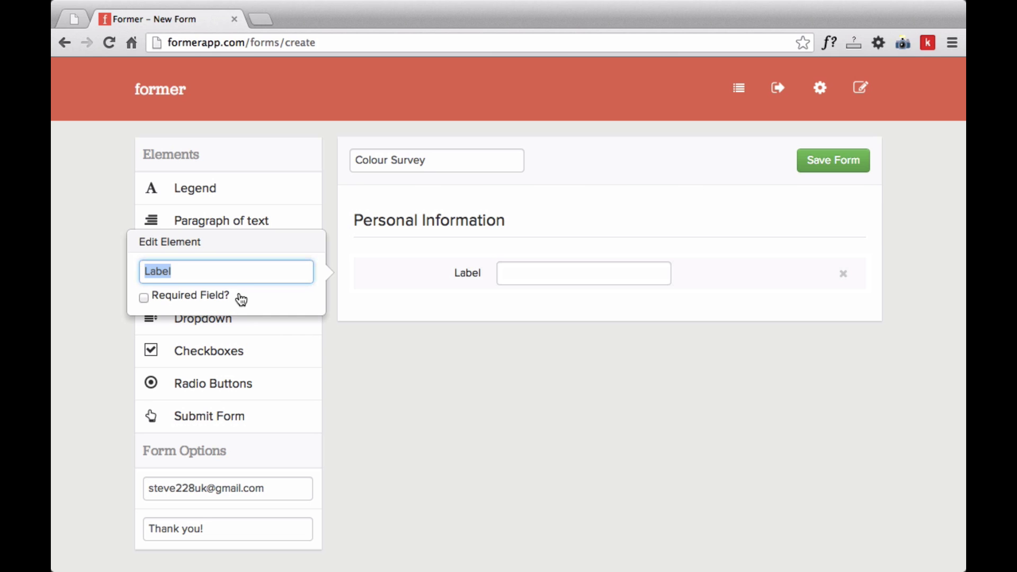
{"action": "type", "text": "Name"}
{"action": "left_click", "coordinate": [203, 297]}
{"action": "left_click", "coordinate": [513, 422]}
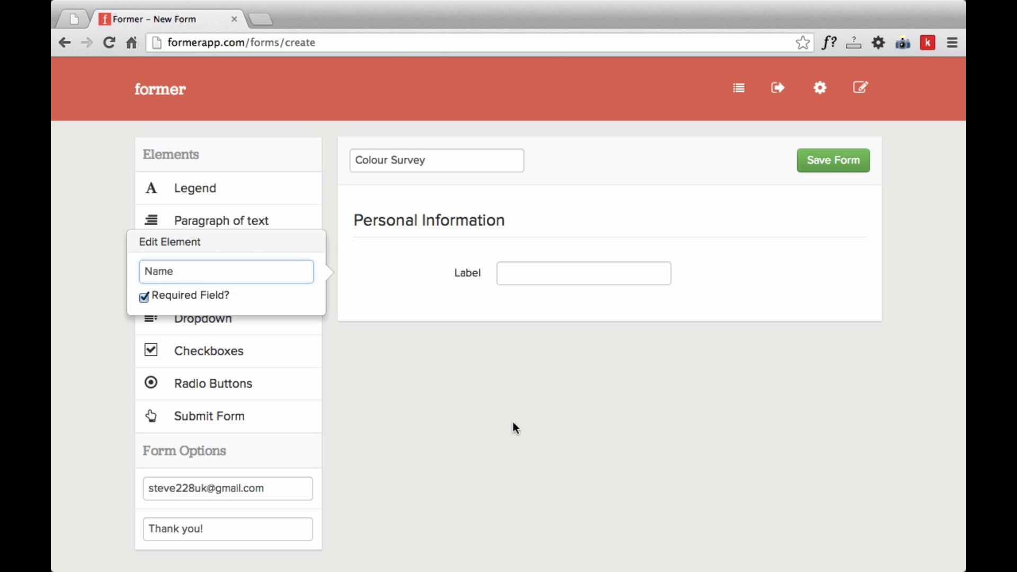
Add a required single-line text field labelled 'Email'
{"action": "left_click_drag", "start_coordinate": [259, 254], "coordinate": [434, 304]}
{"action": "type", "text": "Email"}
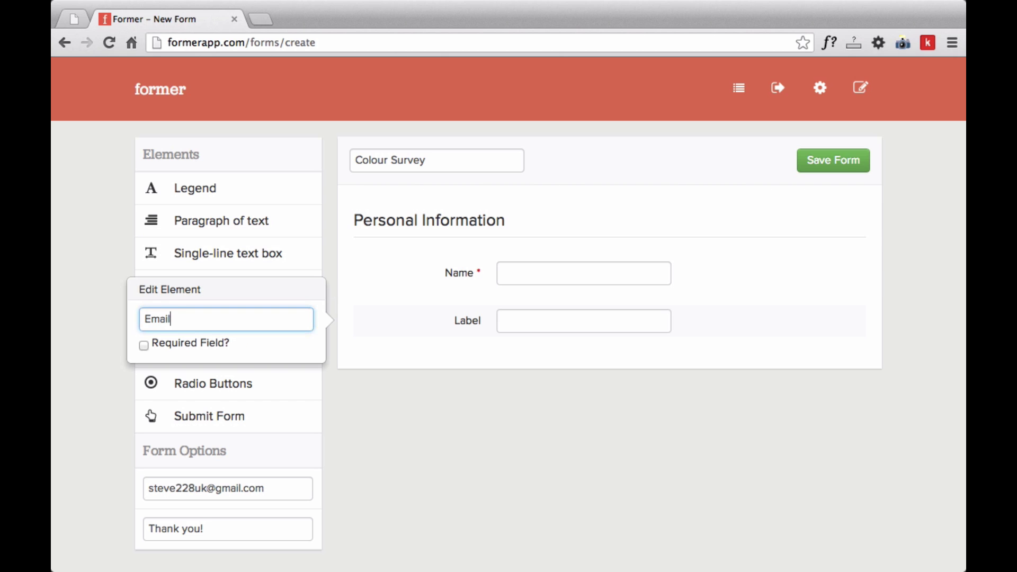
{"action": "left_click", "coordinate": [210, 348]}
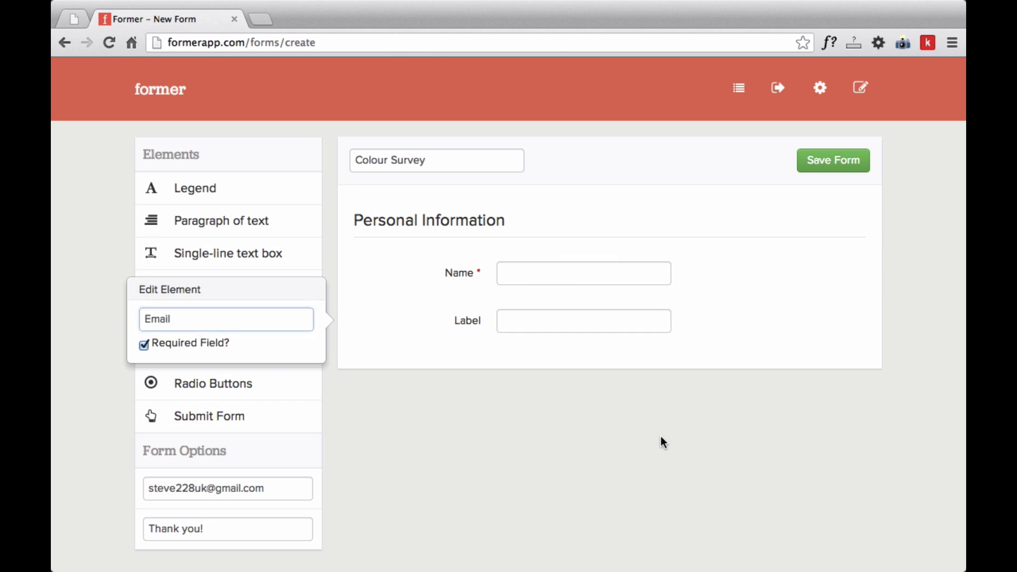
{"action": "left_click", "coordinate": [663, 440]}
Add a 'Colours' checkbox question with the options Red, Blue and Green
{"action": "left_click_drag", "start_coordinate": [210, 358], "coordinate": [480, 342]}
{"action": "type", "text": "Co"}
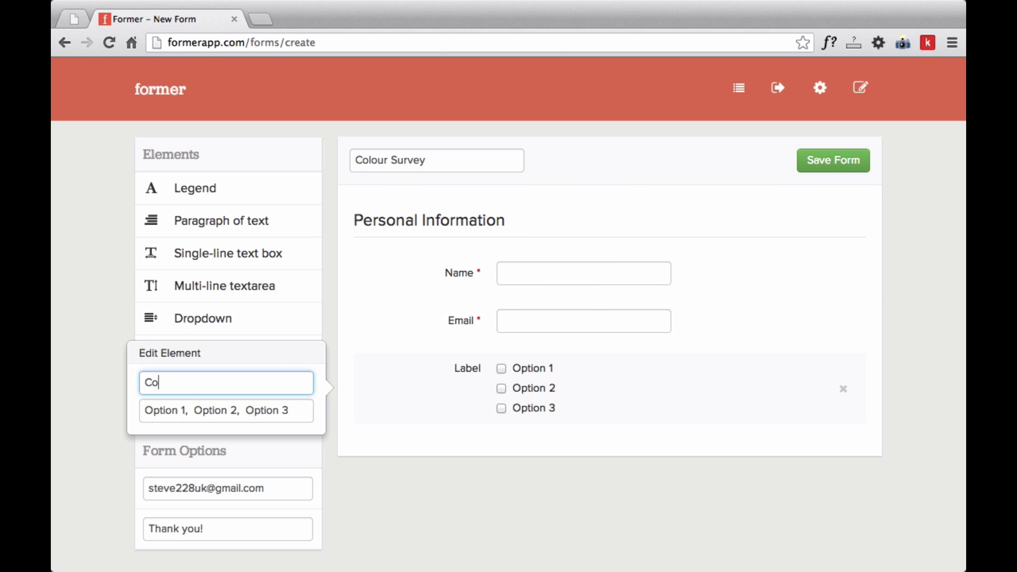
{"action": "type", "text": "lours"}
{"action": "key", "text": "Tab"}
{"action": "type", "text": "Red, "}
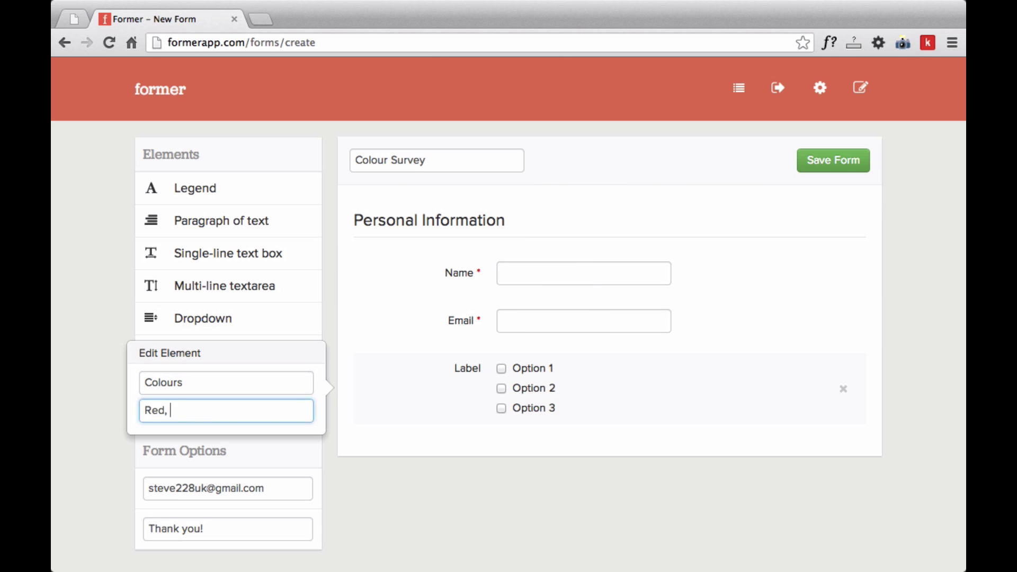
{"action": "type", "text": "Blue, Green"}
{"action": "key", "text": "Return"}
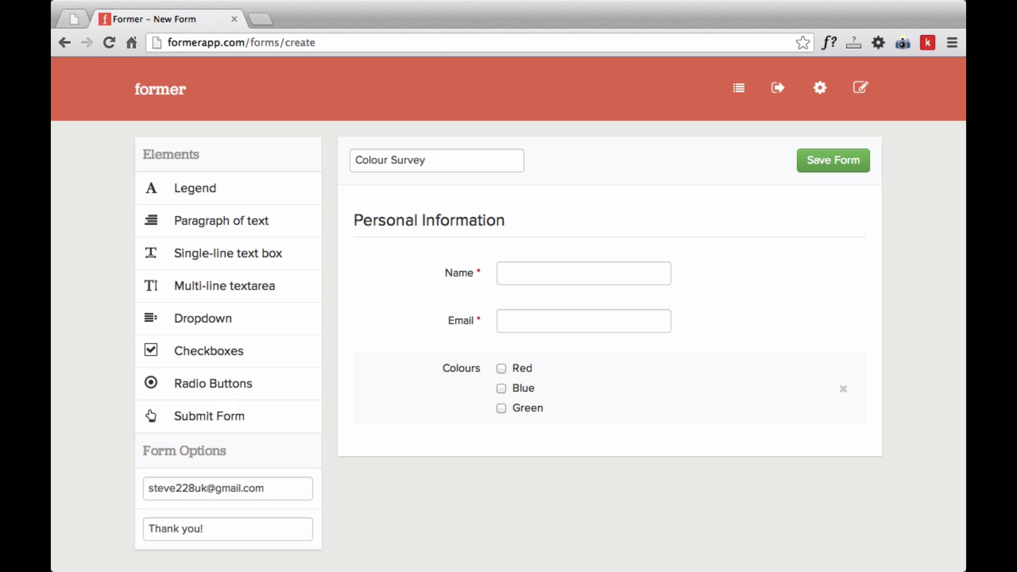
{"action": "mouse_move", "coordinate": [709, 377]}
{"action": "left_mouse_down"}
{"action": "mouse_move", "coordinate": [699, 207]}
{"action": "mouse_move", "coordinate": [701, 411]}
{"action": "mouse_move", "coordinate": [702, 395]}
{"action": "left_mouse_up"}
Delete the Personal Information legend and add a submit button labelled 'Submit Survey'
{"action": "left_click", "coordinate": [843, 231]}
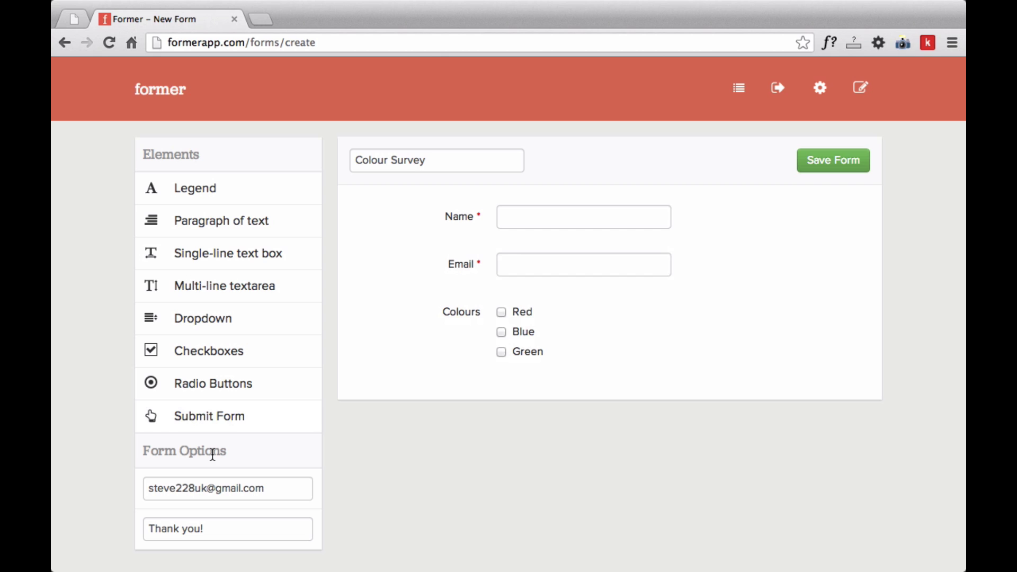
{"action": "left_click_drag", "start_coordinate": [227, 419], "coordinate": [526, 389]}
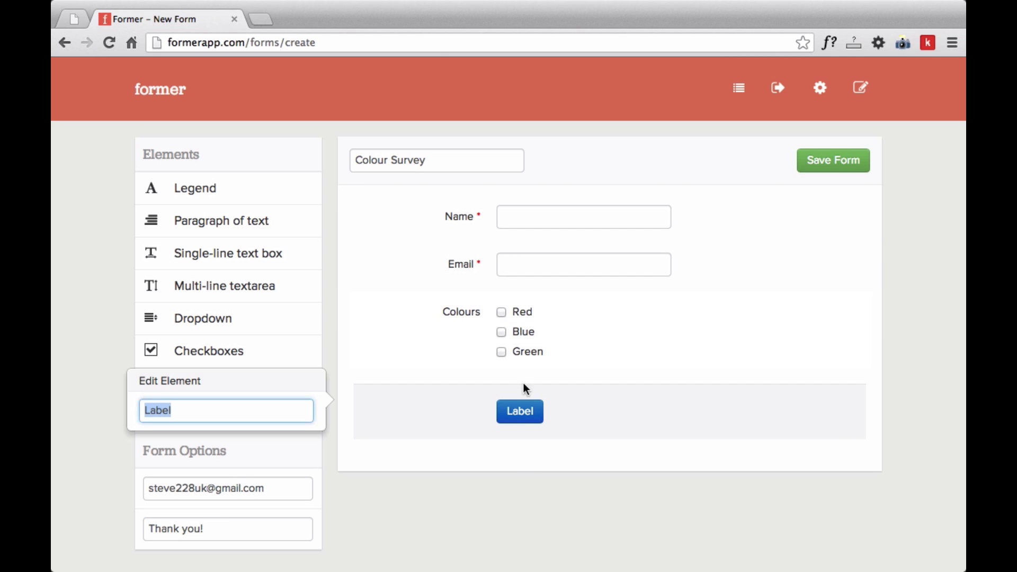
{"action": "type", "text": "Submit Surv"}
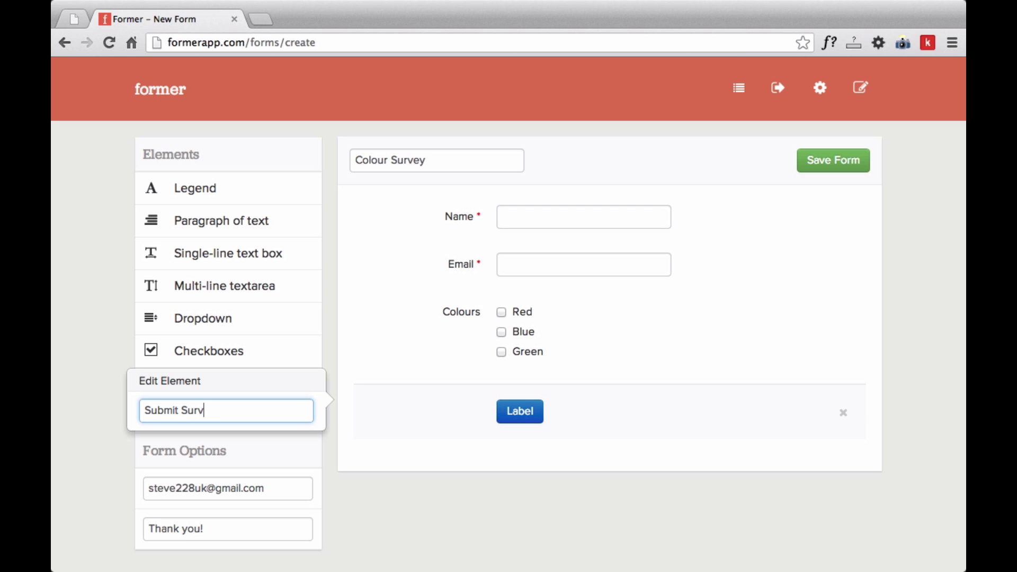
{"action": "type", "text": "ey"}
{"action": "key", "text": "Return"}
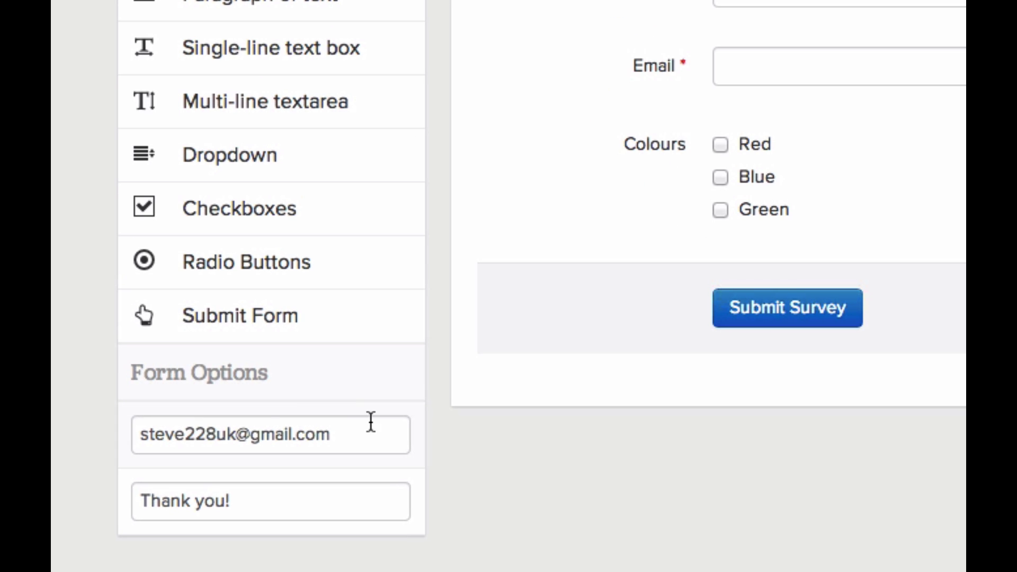
Replace the 'Thank you!' confirmation text with 'Thanks, have a cookie!'
{"action": "scroll", "coordinate": [336, 387], "scroll_direction": "down", "scroll_amount": 3}
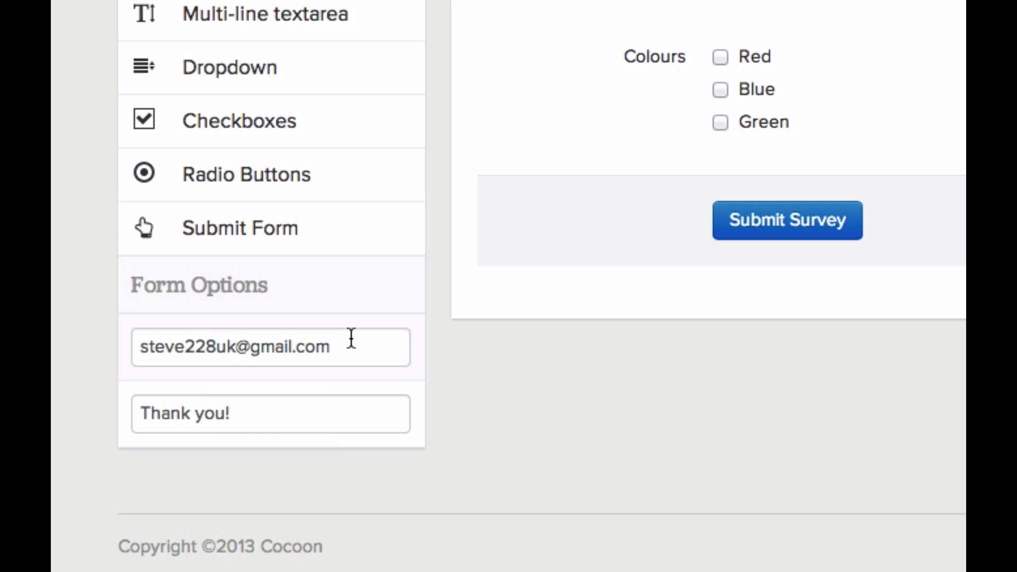
{"action": "left_click_drag", "start_coordinate": [318, 423], "coordinate": [71, 421]}
{"action": "type", "text": "Tahn"}
{"action": "key", "text": "BackSpace"}
{"action": "key", "text": "BackSpace"}
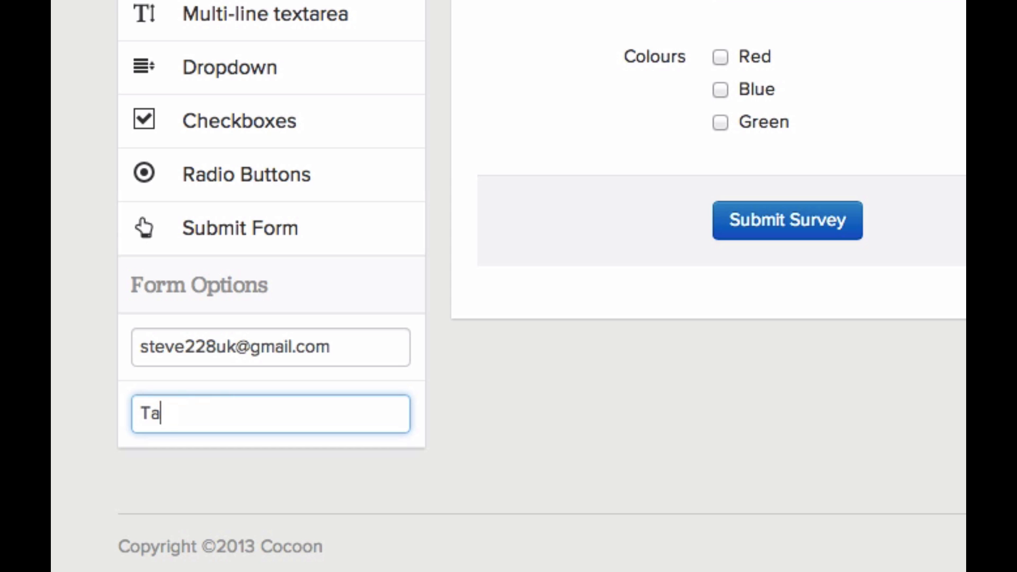
{"action": "type", "text": "hanks, have a cookie!"}
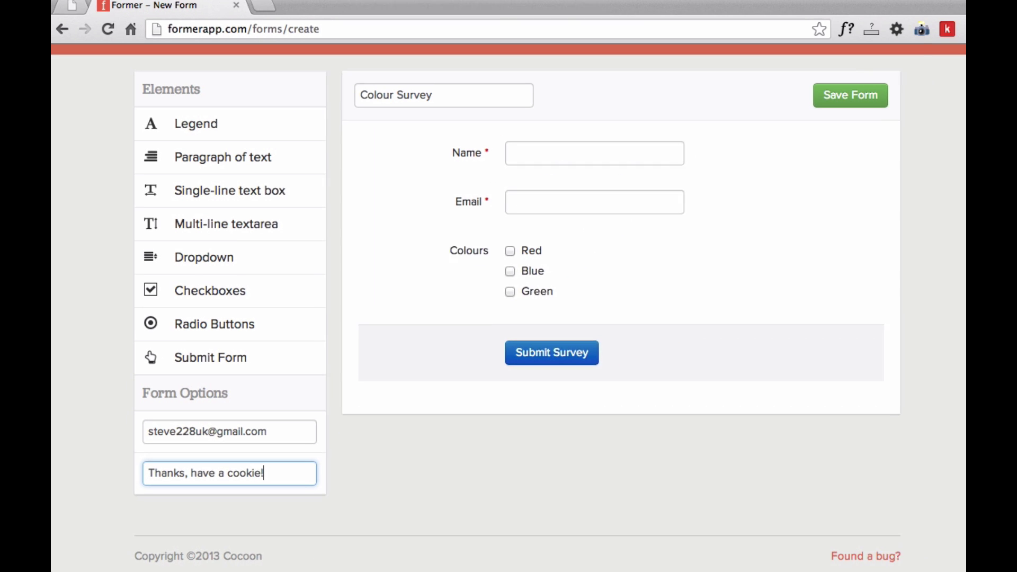
Save the Colour Survey form and return to the forms list
{"action": "left_click", "coordinate": [866, 93]}
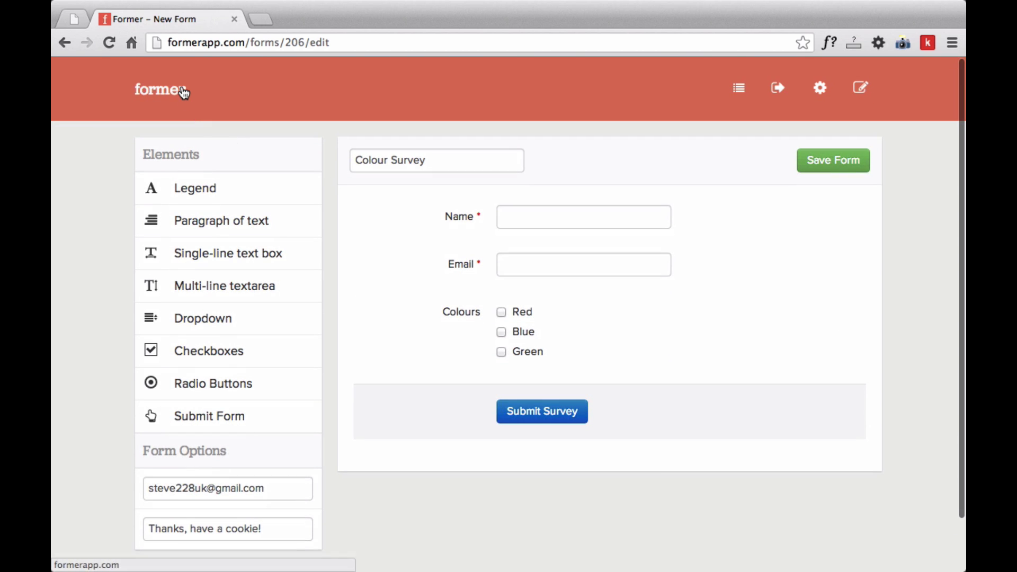
{"action": "left_click", "coordinate": [177, 91]}
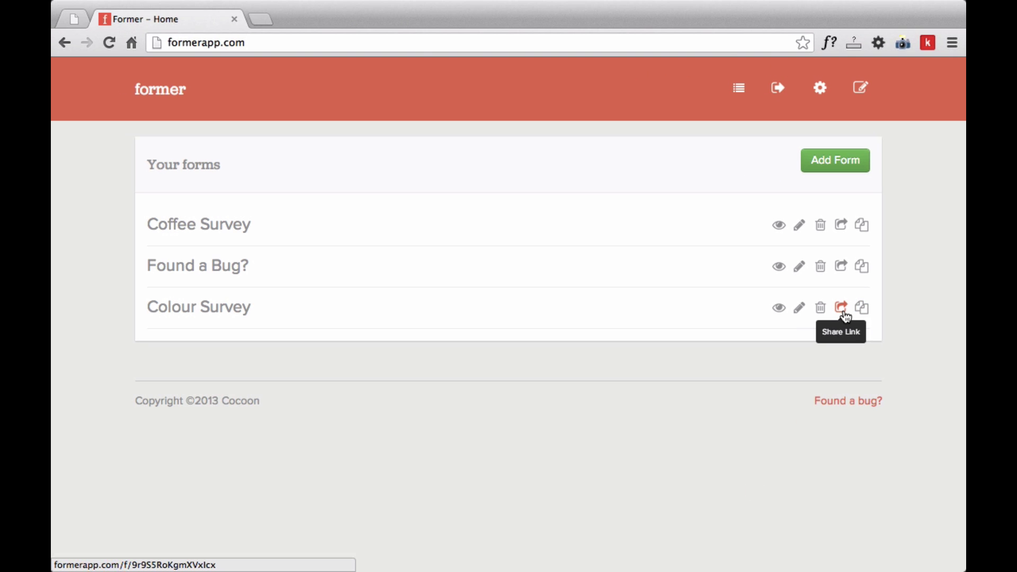
On the public Colour Survey page, submit a name, an email address, and Red and Blue
{"action": "left_click", "coordinate": [843, 310]}
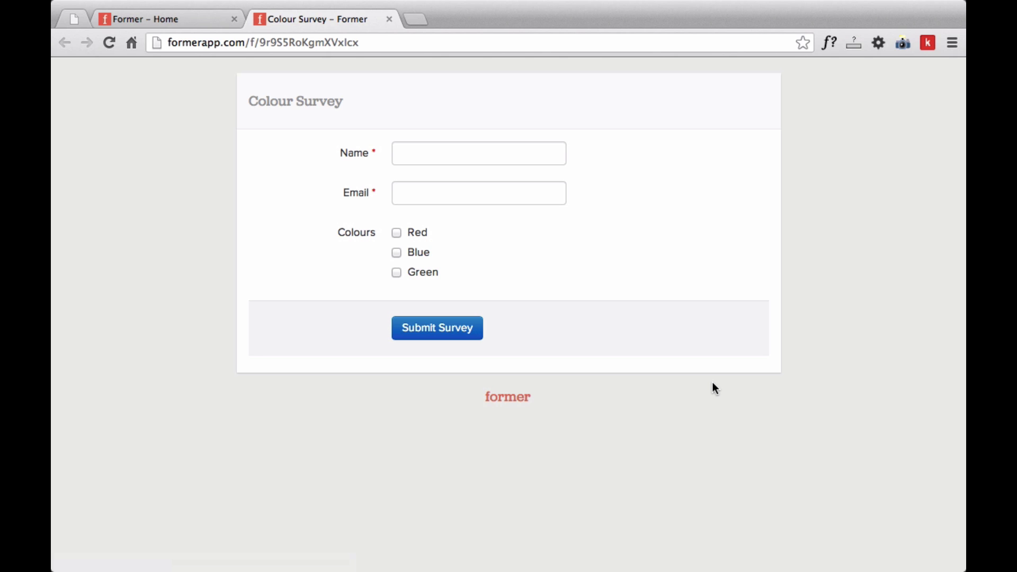
{"action": "left_click", "coordinate": [480, 328]}
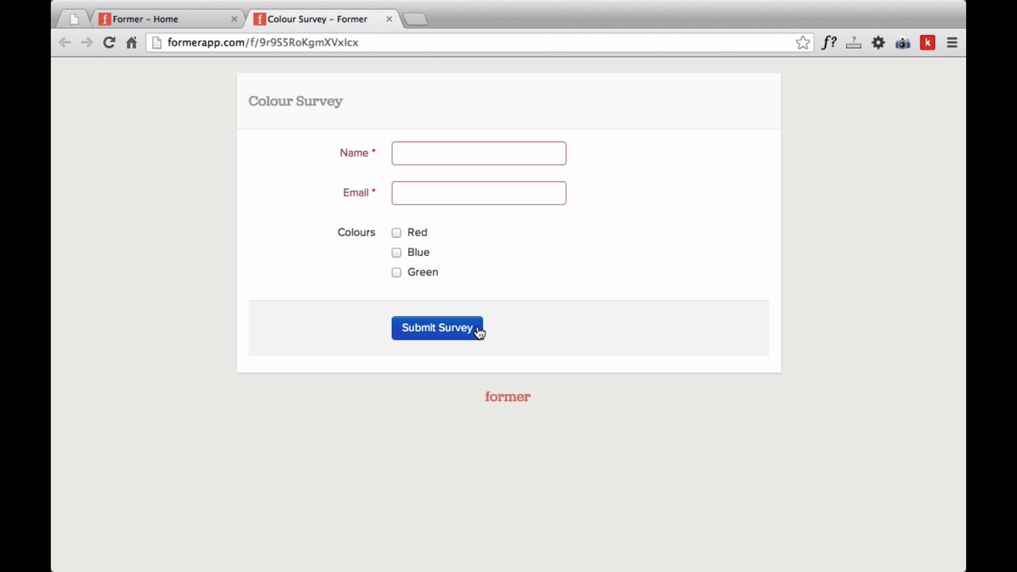
{"action": "left_click", "coordinate": [468, 156]}
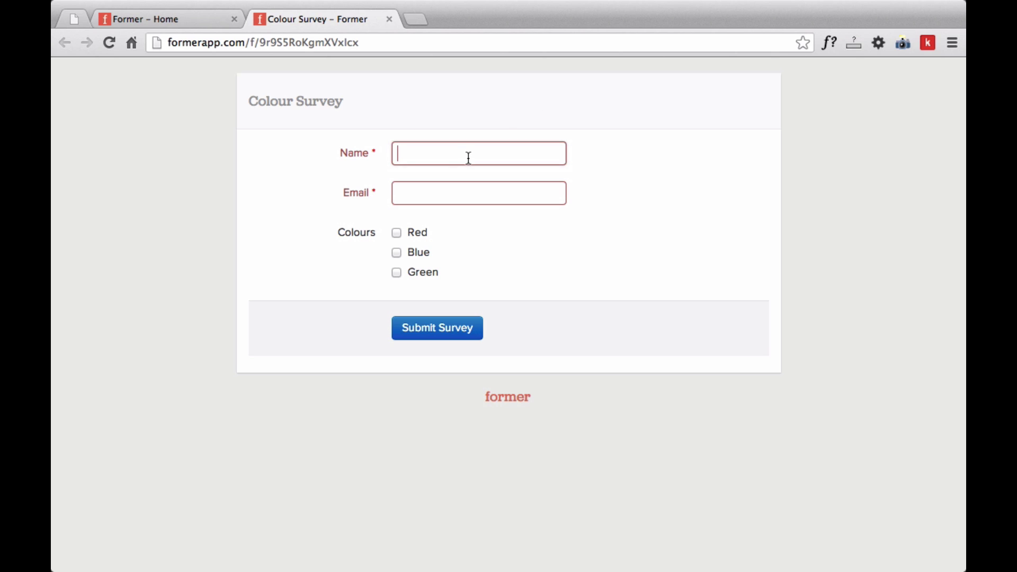
{"action": "type", "text": "Stephen"}
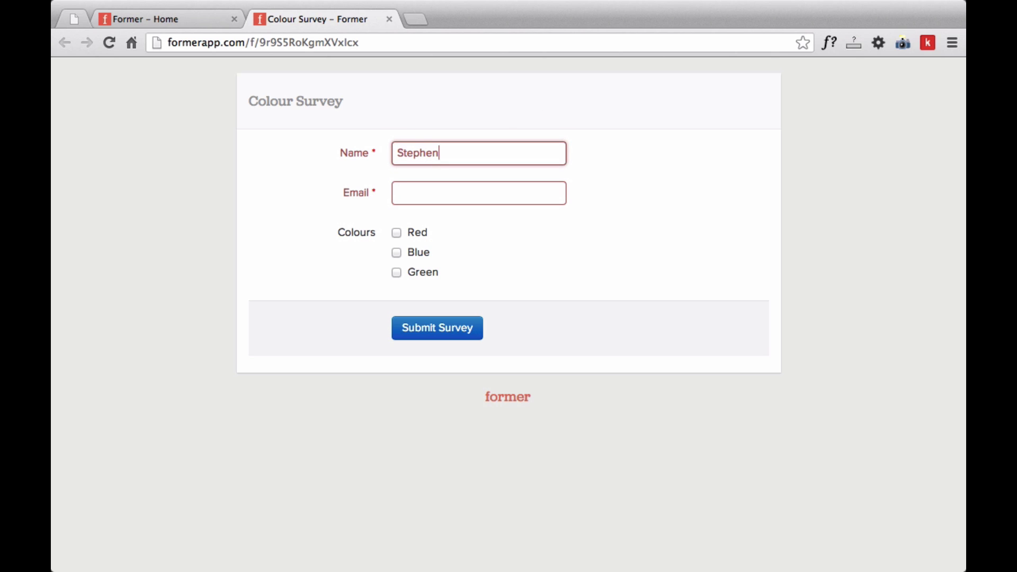
{"action": "key", "text": "Tab"}
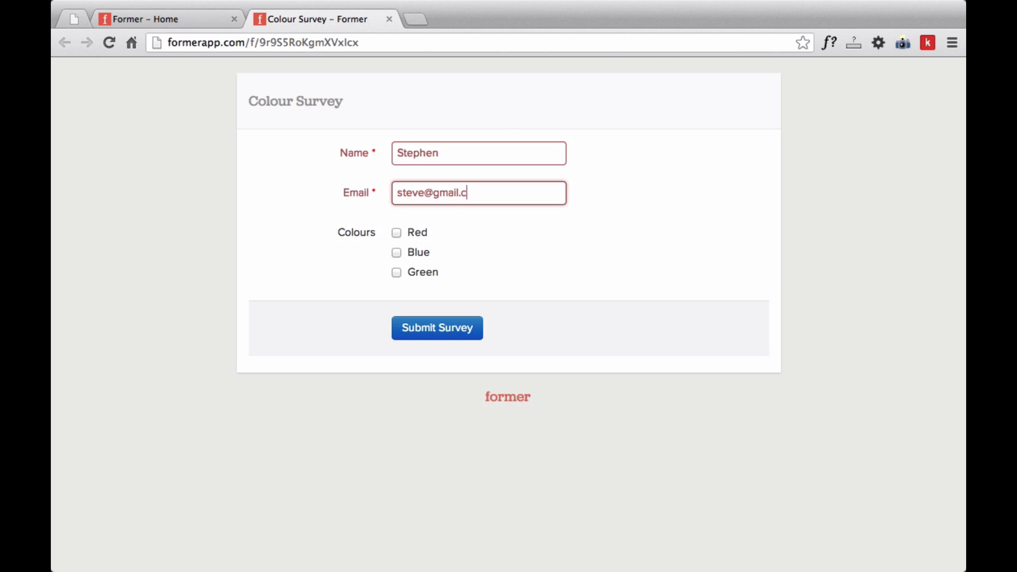
{"action": "left_click", "coordinate": [418, 239]}
{"action": "left_click", "coordinate": [418, 253]}
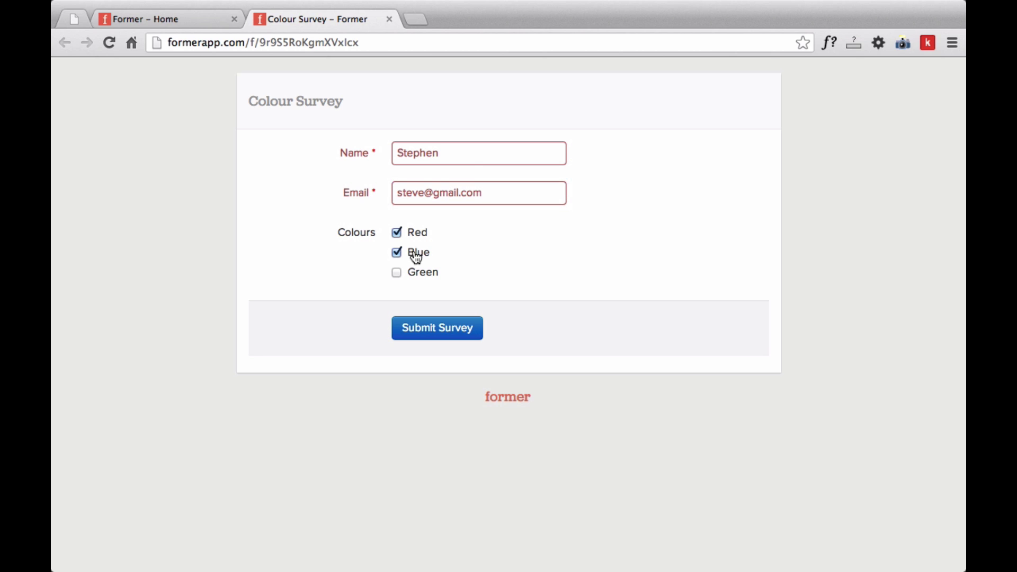
{"action": "left_click", "coordinate": [425, 329]}
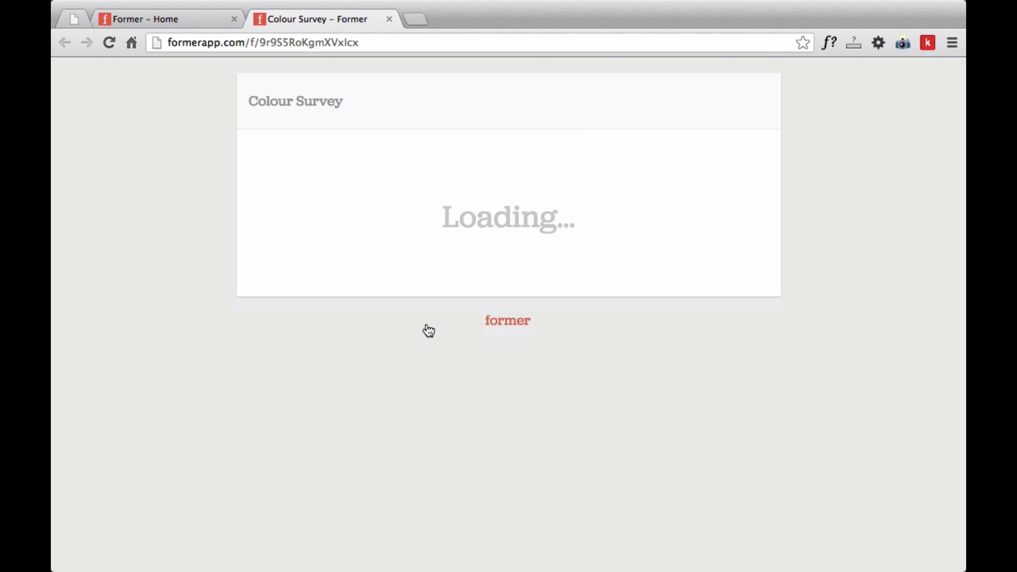
View the Colour Survey entries to confirm the test submission, then go back home
{"action": "left_click", "coordinate": [190, 17]}
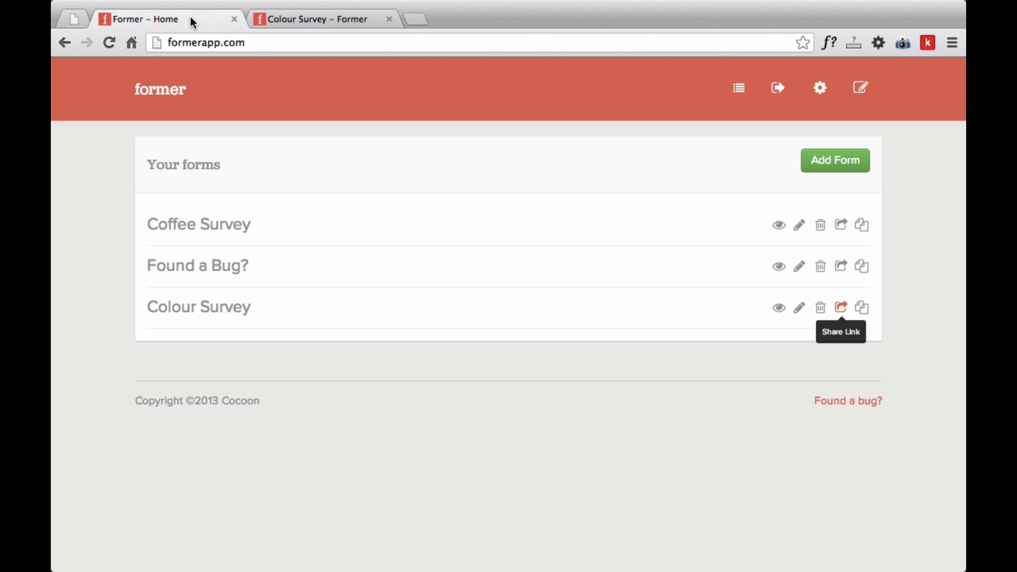
{"action": "left_click", "coordinate": [779, 312]}
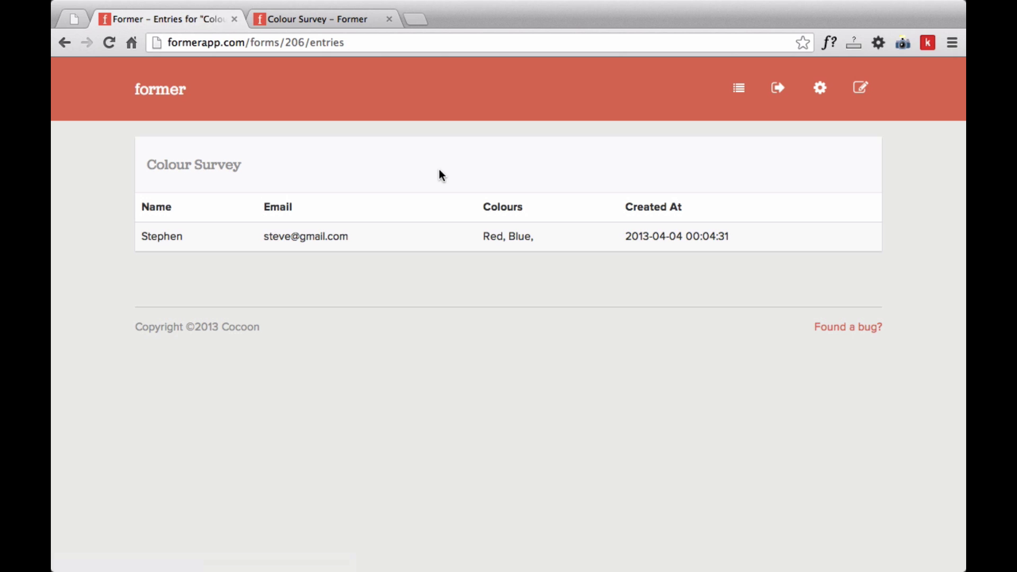
{"action": "left_click", "coordinate": [159, 85]}
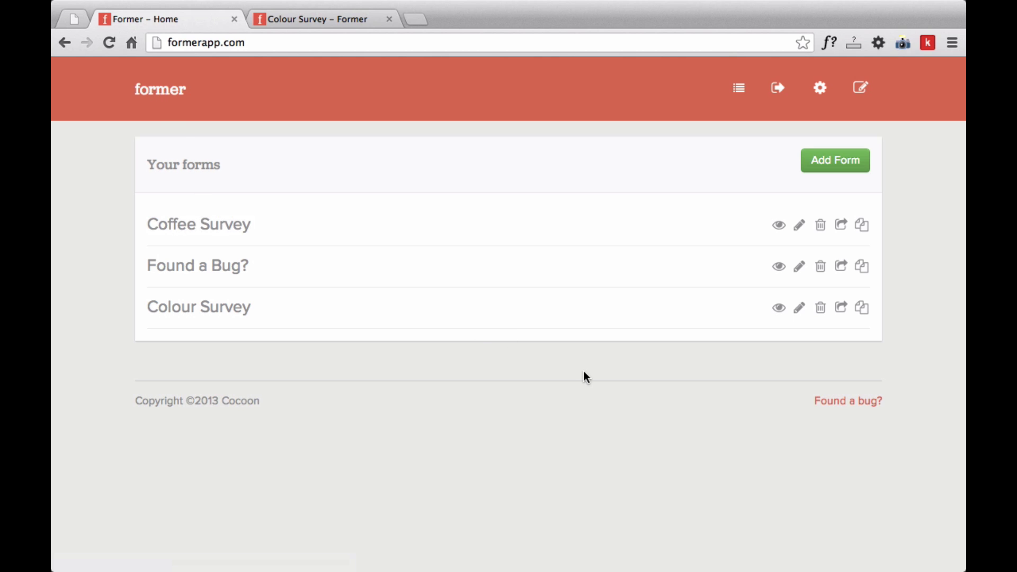
Preview the Colour Survey's /embed page in a new tab, then close it
{"action": "left_click", "coordinate": [841, 308]}
{"action": "left_click", "coordinate": [566, 44]}
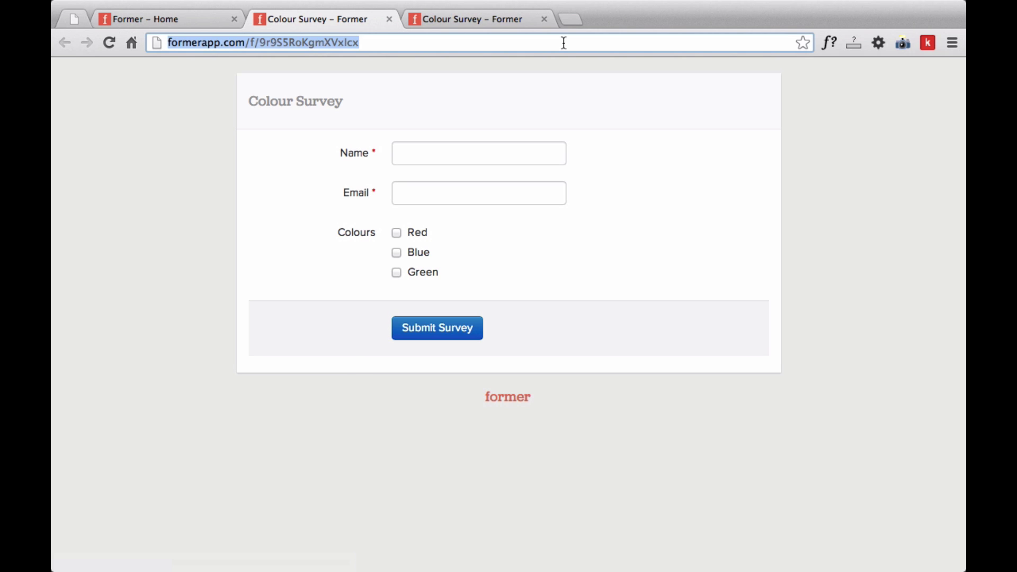
{"action": "key", "text": "Right"}
{"action": "type", "text": "/embed"}
{"action": "key", "text": "Return"}
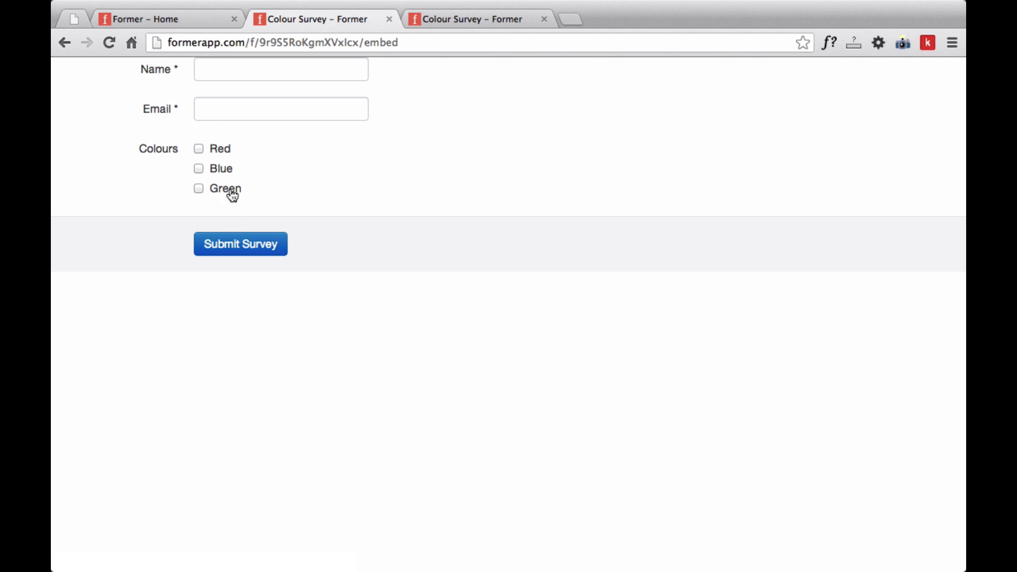
{"action": "scroll", "coordinate": [240, 177], "scroll_direction": "left", "scroll_amount": 5}
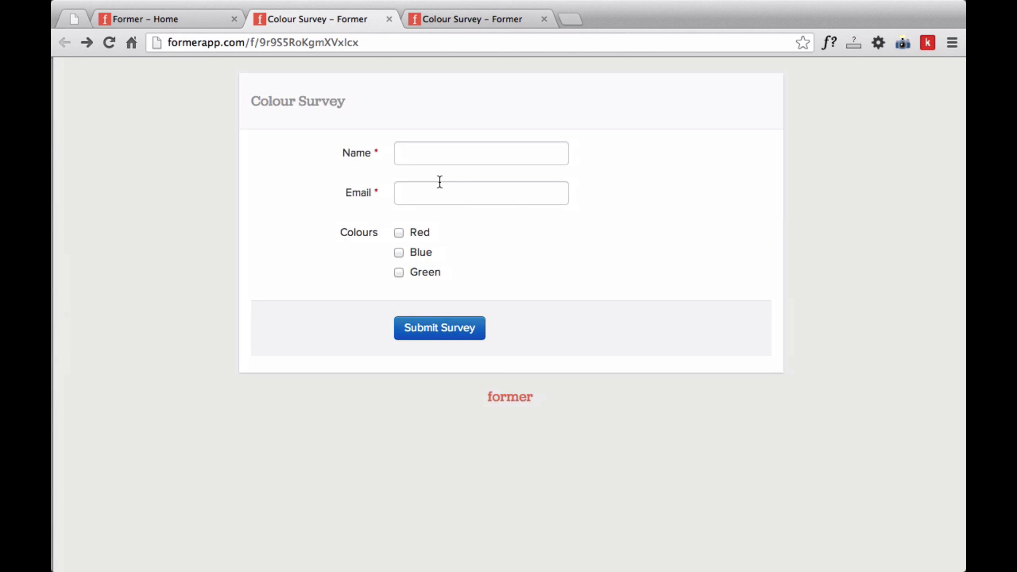
{"action": "key", "text": "super+w"}
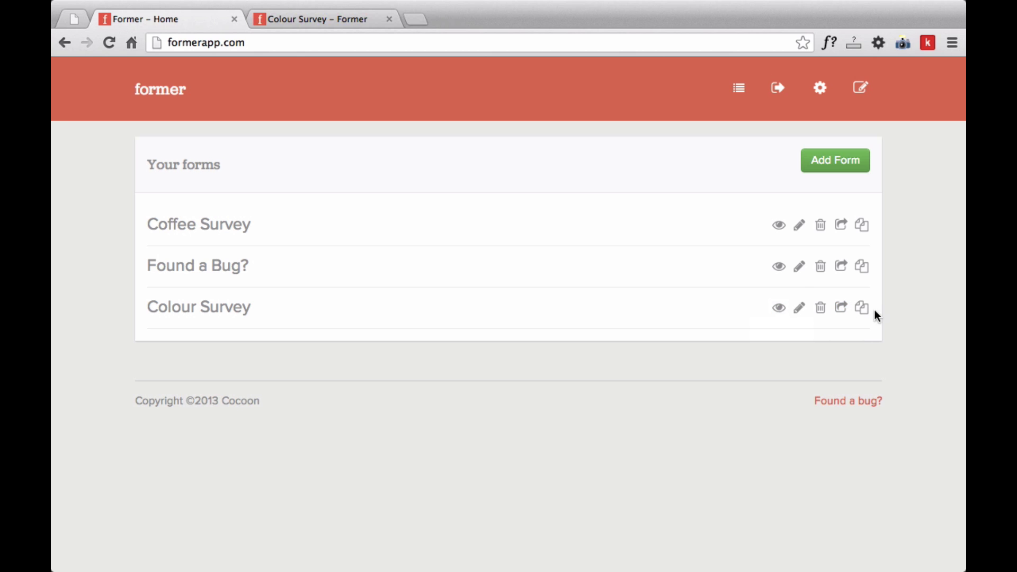
Copy the iframe embed code into index.html, save it, and reload the local page
{"action": "left_click", "coordinate": [862, 309]}
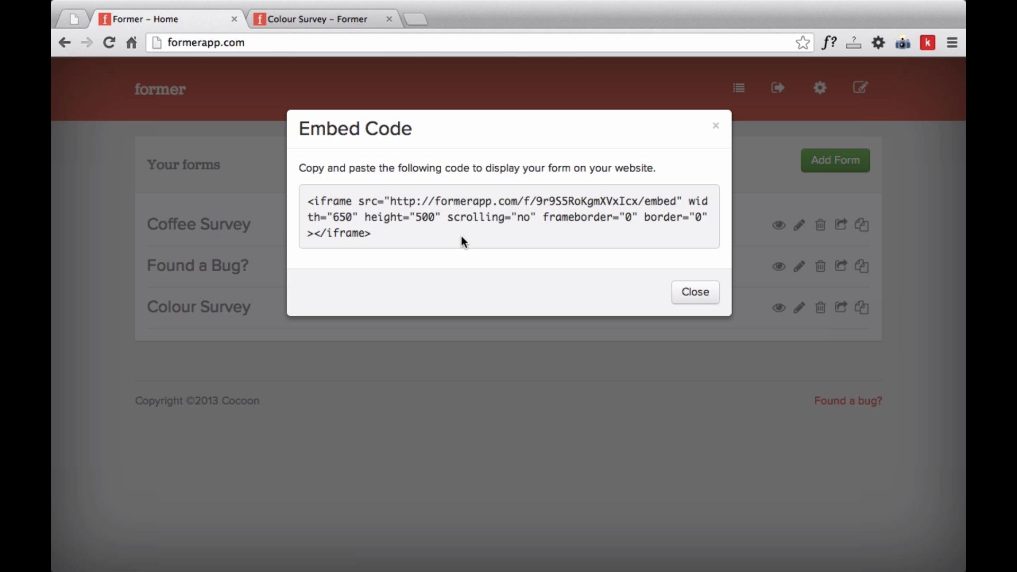
{"action": "left_click_drag", "start_coordinate": [461, 237], "coordinate": [307, 199]}
{"action": "key", "text": "super+c"}
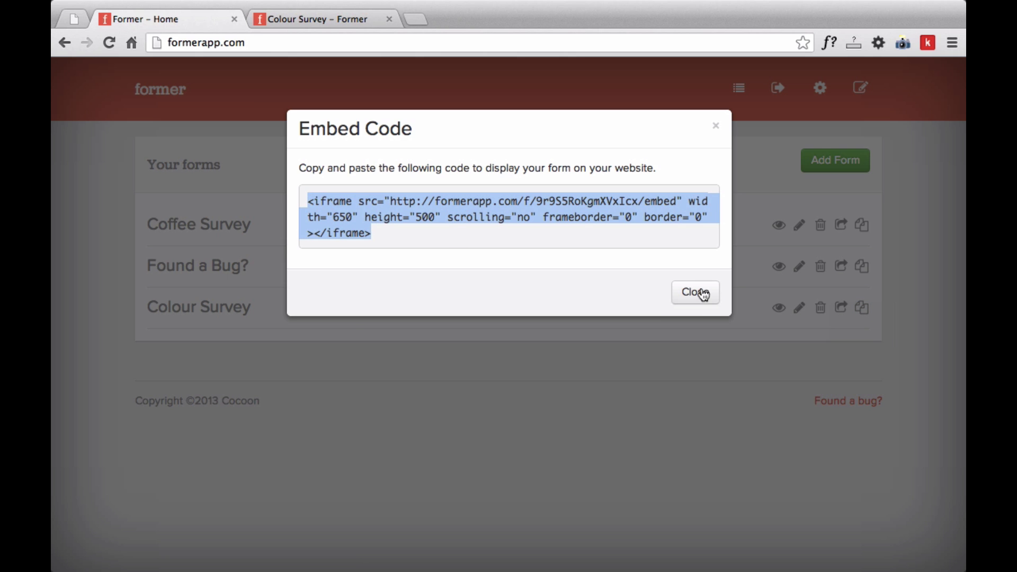
{"action": "left_click", "coordinate": [696, 292]}
{"action": "key", "text": "super+Tab"}
{"action": "key", "text": "super+v"}
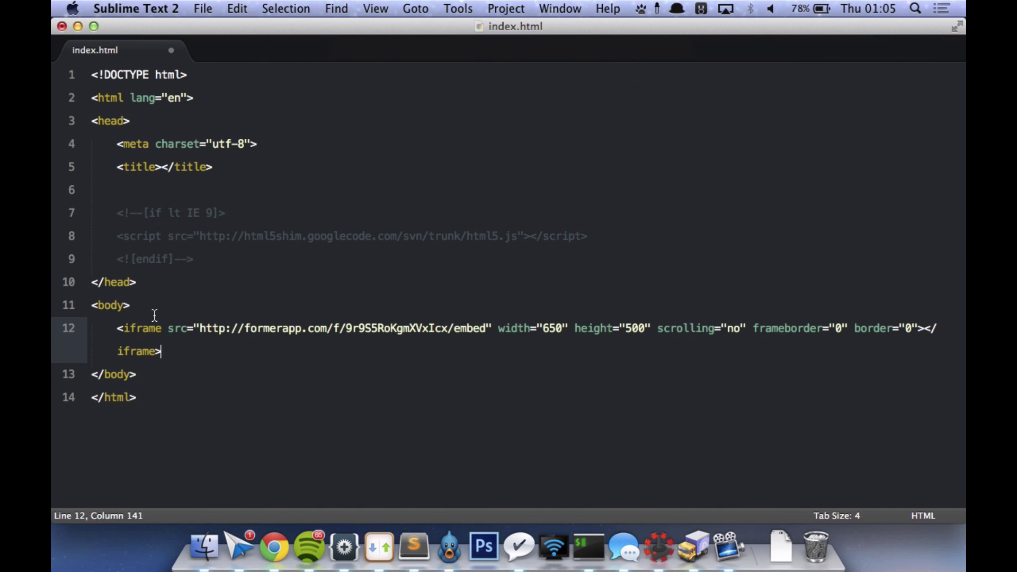
{"action": "key", "text": "super+s"}
{"action": "key", "text": "super+Tab"}
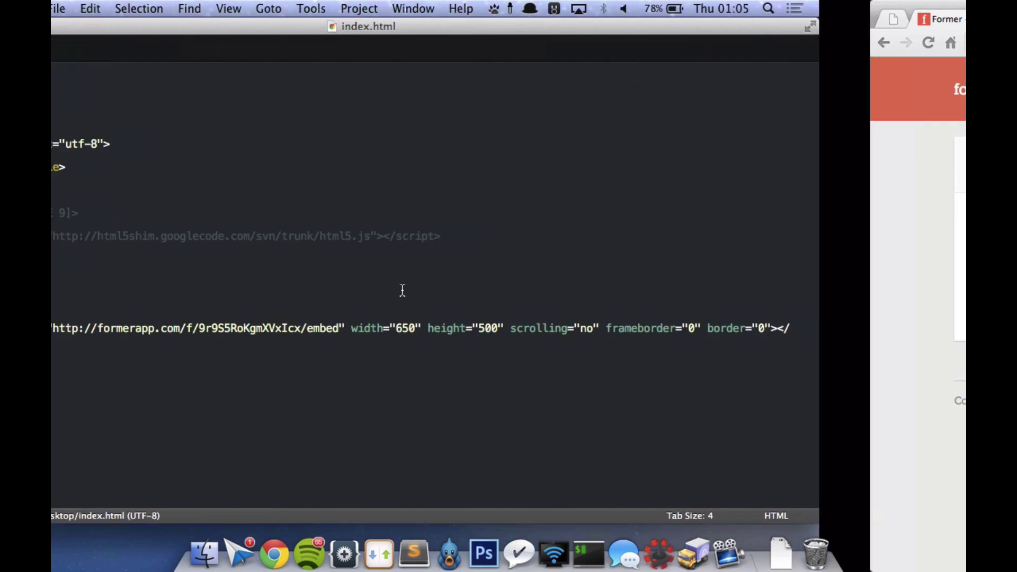
{"action": "left_click", "coordinate": [79, 20]}
{"action": "key", "text": "super+r"}
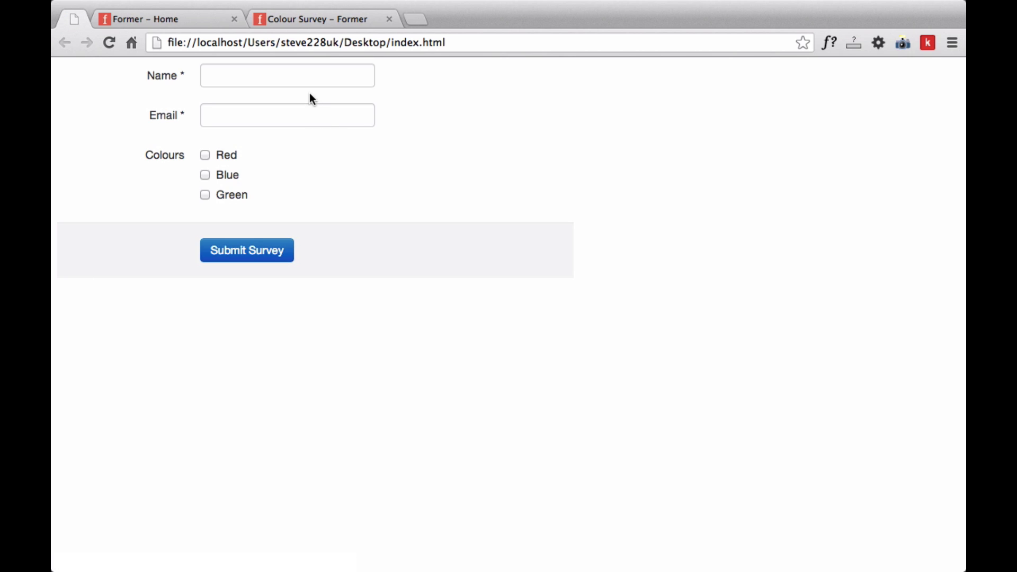
In the embedded form, submit another entry with a new name, email address, and Red and Blue
{"action": "left_click", "coordinate": [261, 250]}
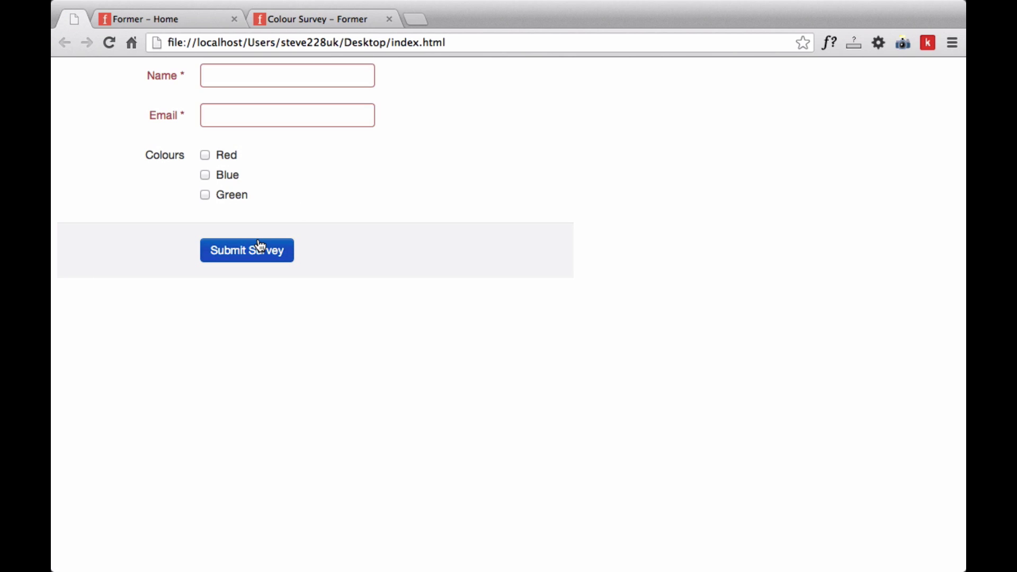
{"action": "left_click", "coordinate": [267, 74]}
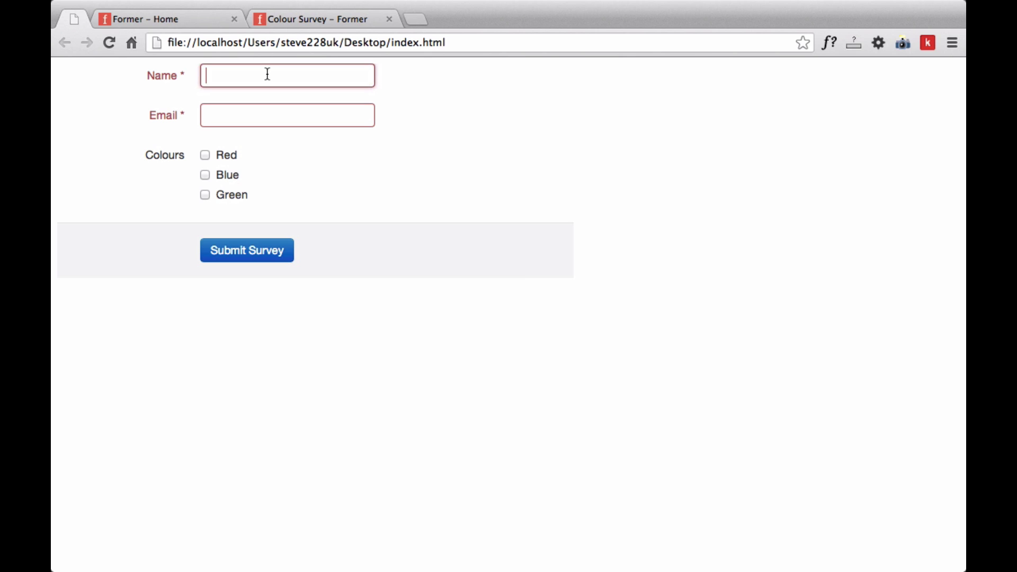
{"action": "type", "text": "Stephen"}
{"action": "key", "text": "super+a"}
{"action": "type", "text": "Declan"}
{"action": "key", "text": "Tab"}
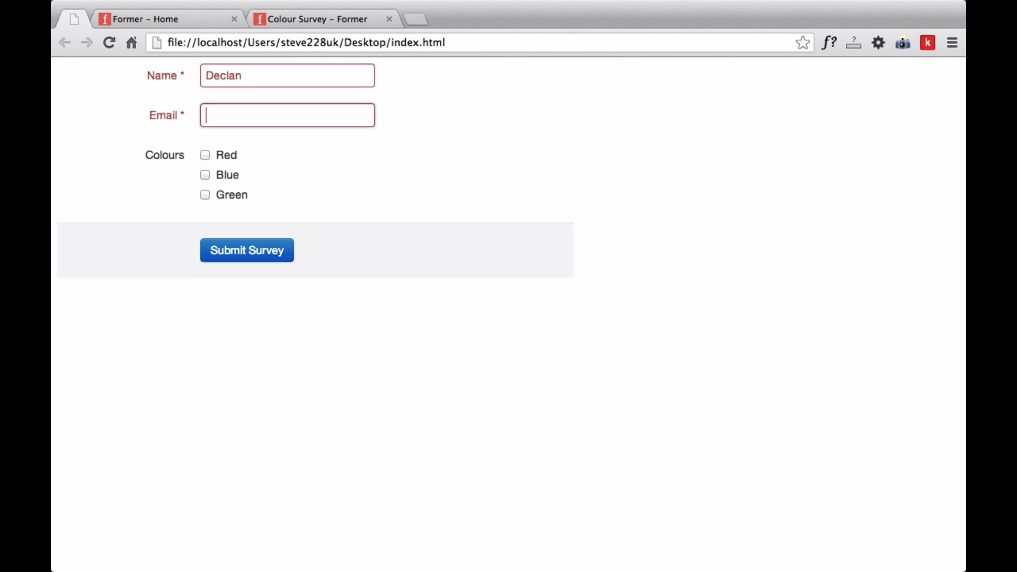
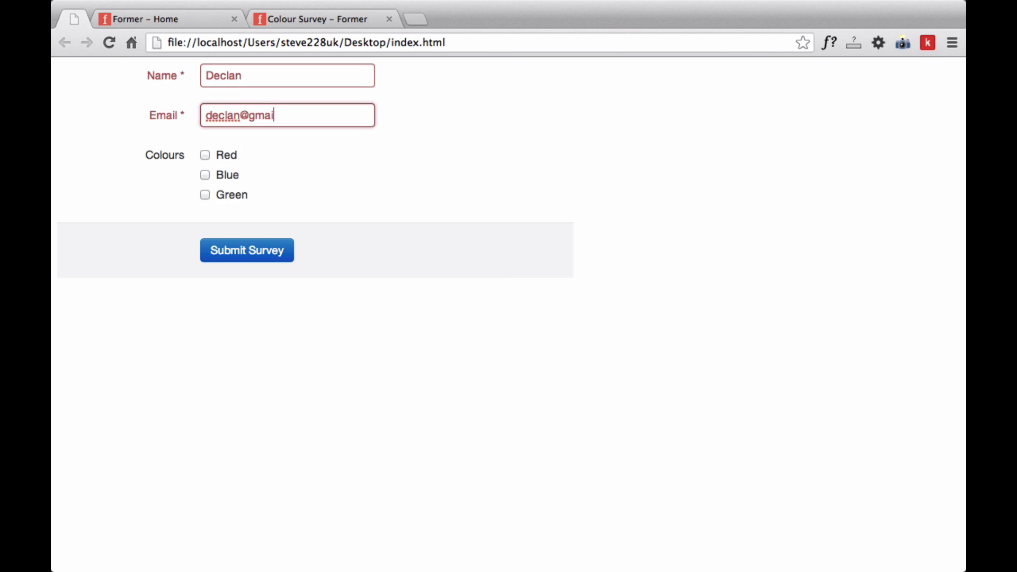
{"action": "left_click", "coordinate": [234, 161]}
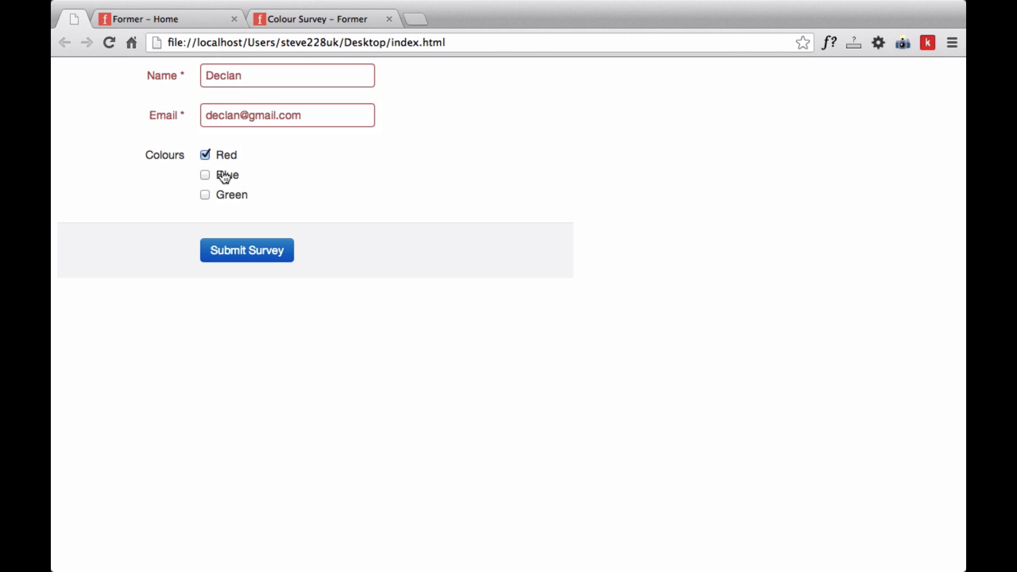
{"action": "left_click", "coordinate": [221, 174]}
{"action": "left_click", "coordinate": [248, 261]}
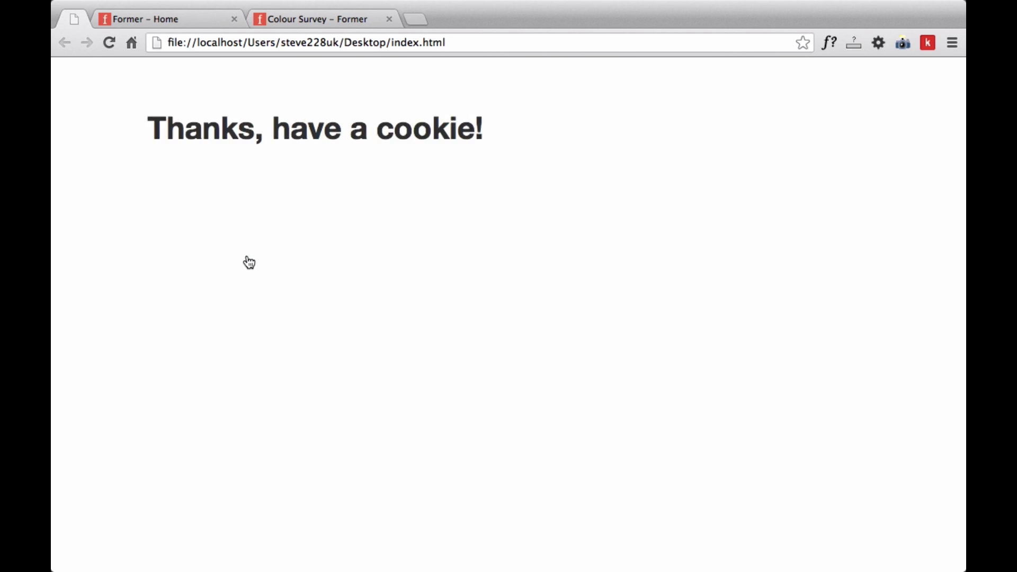
Verify Colour Survey entries now include the second Red, Blue submission, then return to the forms list
{"action": "left_click", "coordinate": [215, 21]}
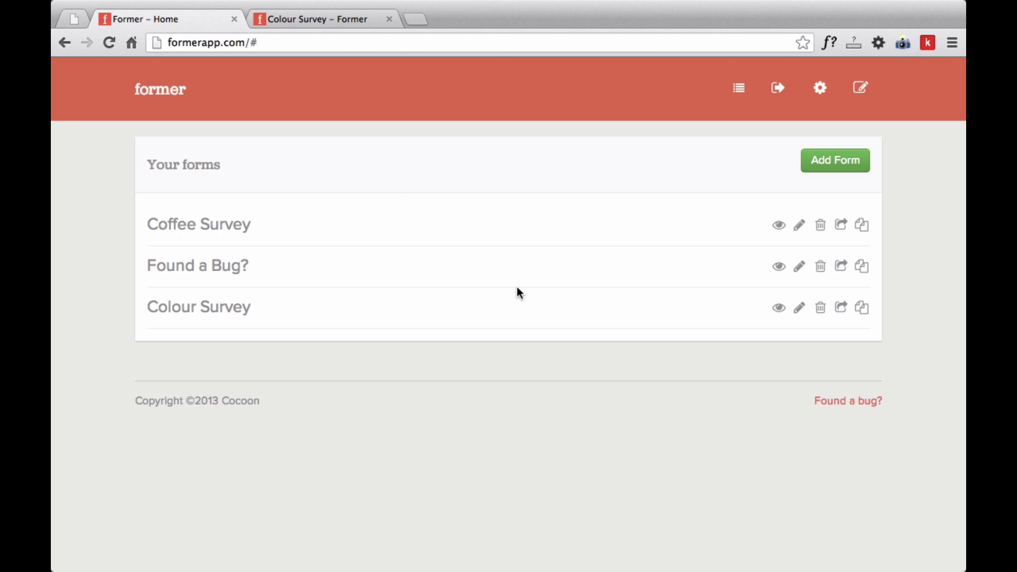
{"action": "left_click", "coordinate": [779, 307]}
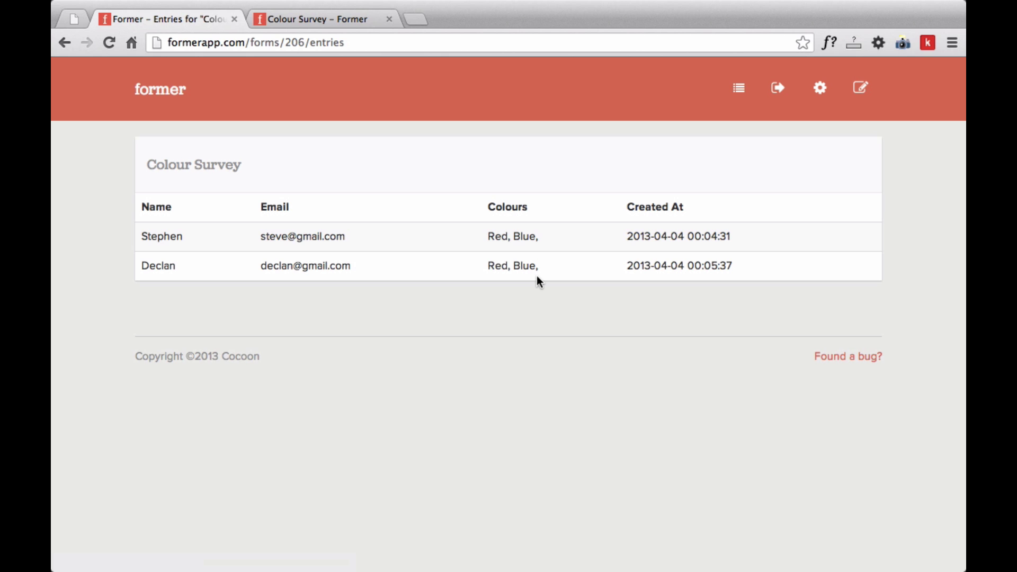
{"action": "left_click", "coordinate": [160, 90]}
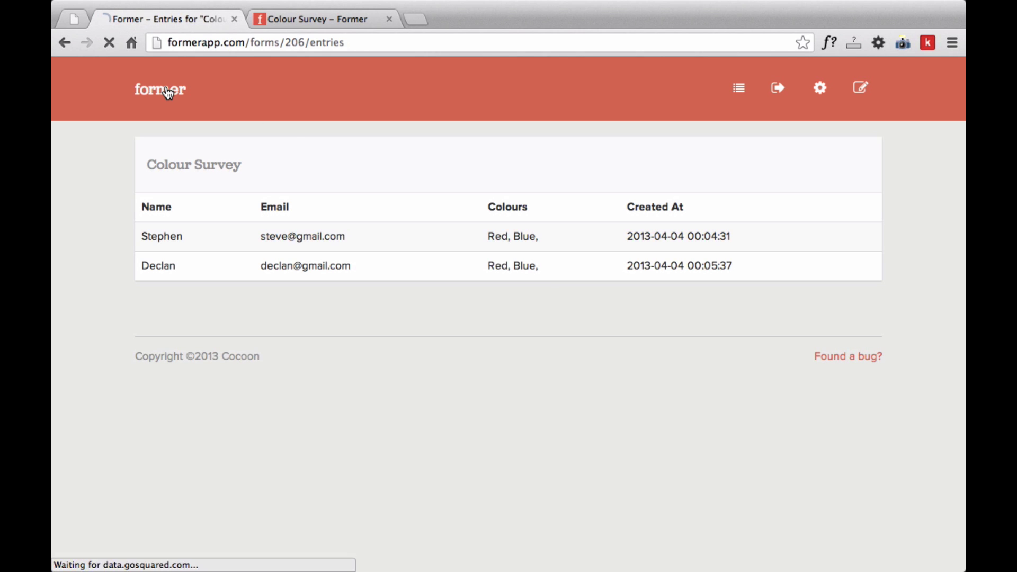